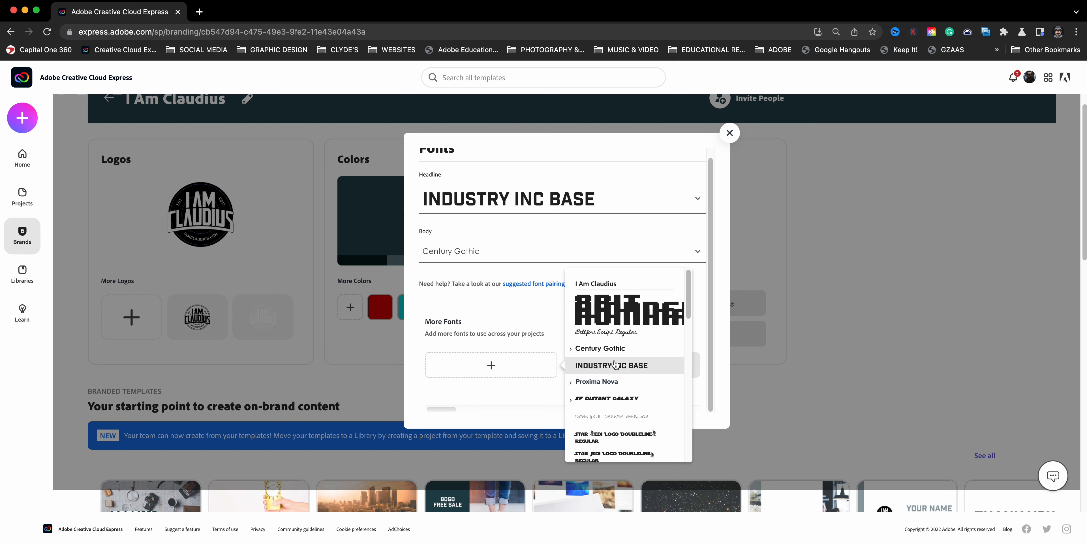
# Step: Examine the brand's own fonts and the additional font families available to add under More Fonts
pyautogui.scroll(-3, 612, 389)
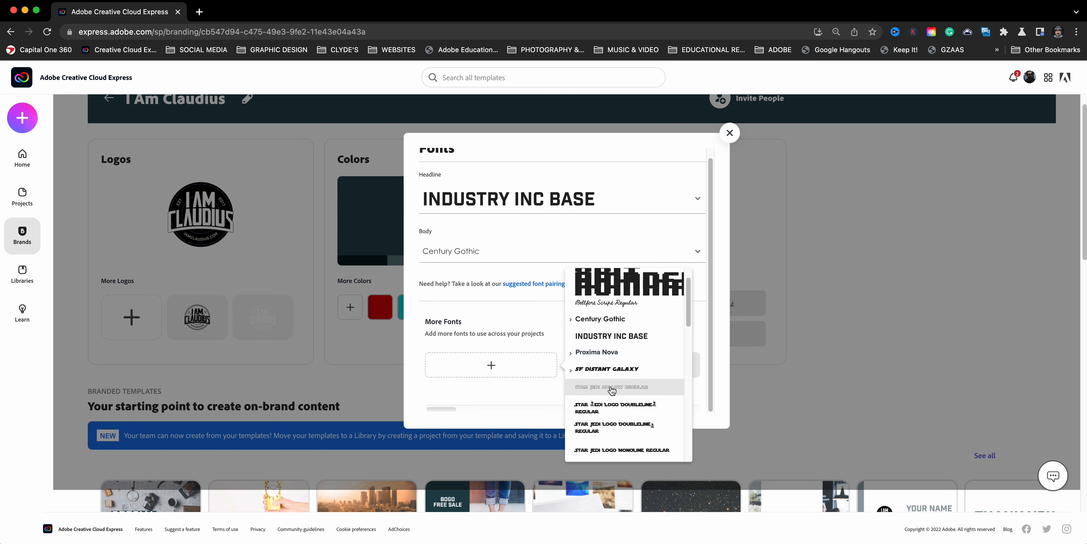
pyautogui.scroll(-5, 611, 394)
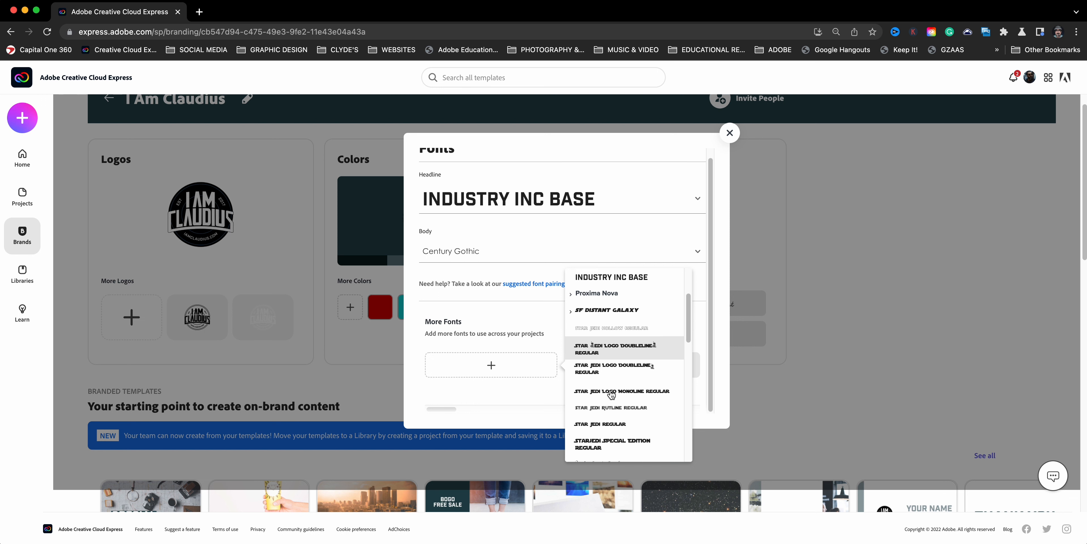
pyautogui.scroll(-6, 611, 394)
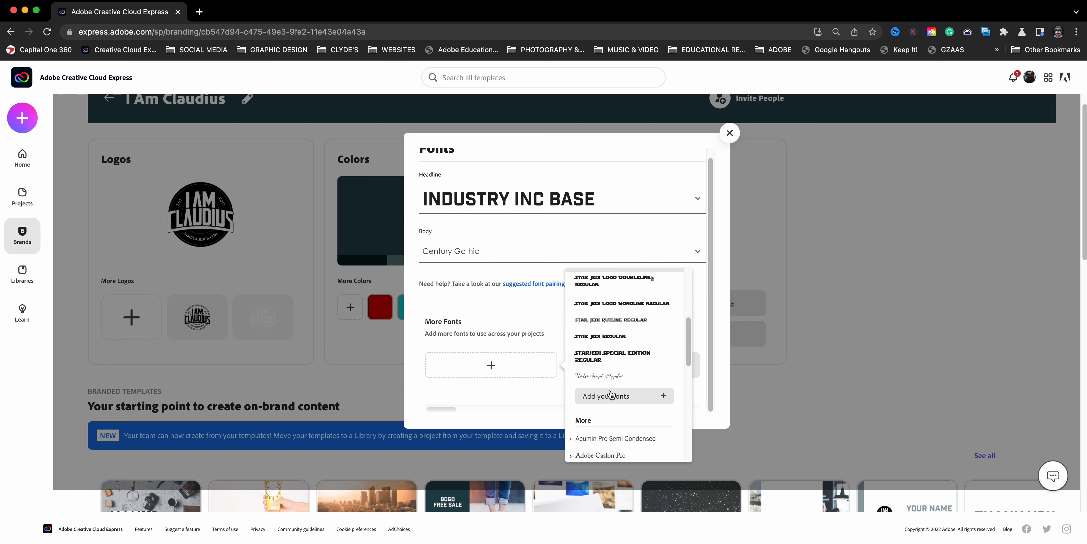
pyautogui.scroll(-3, 612, 394)
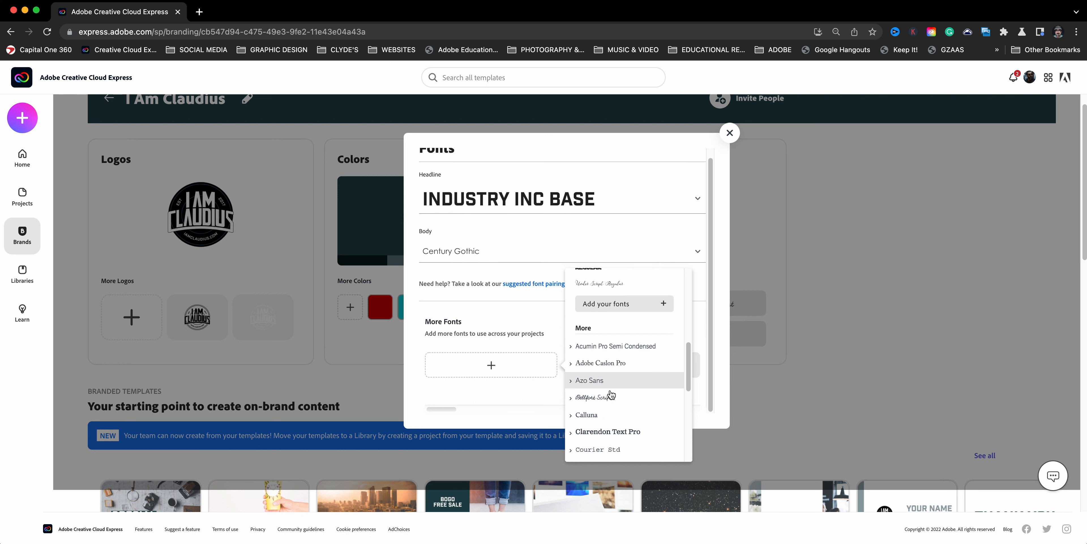
pyautogui.scroll(-5, 612, 394)
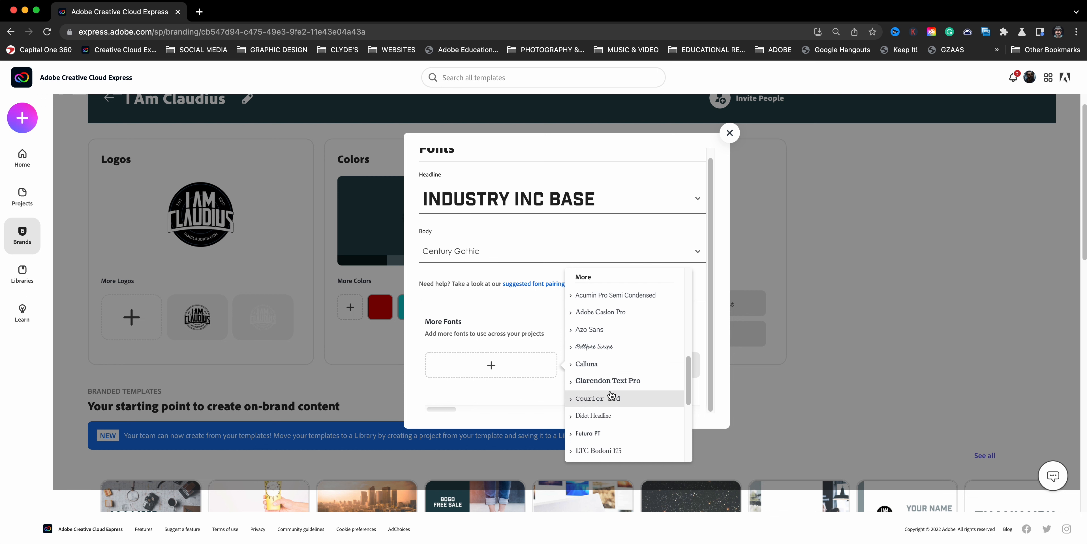
pyautogui.scroll(-4, 607, 454)
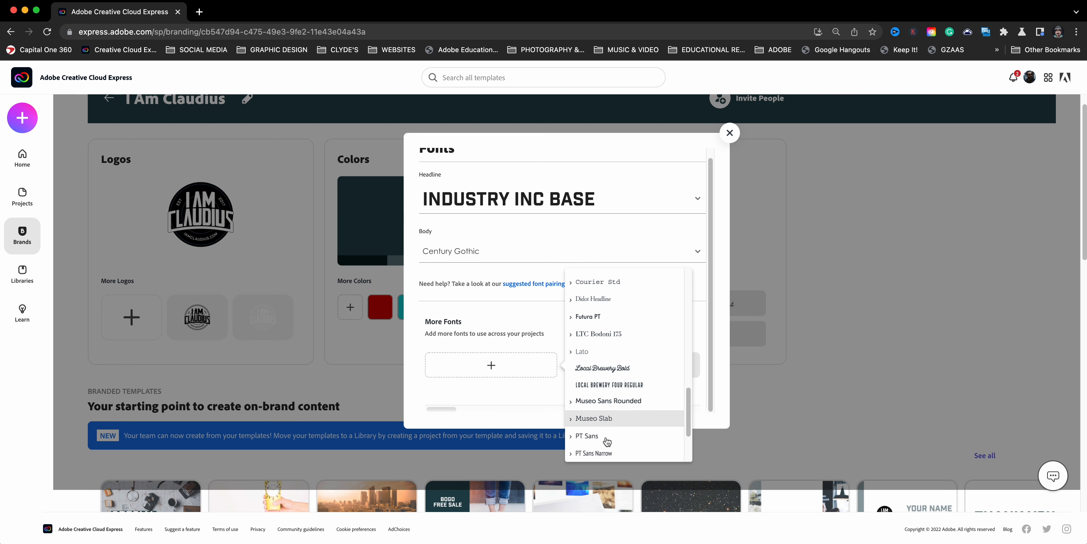
# Step: Try to upload the Industry Inc Base OTF font file from the Desktop to the brand's fonts
pyautogui.scroll(15, 607, 441)
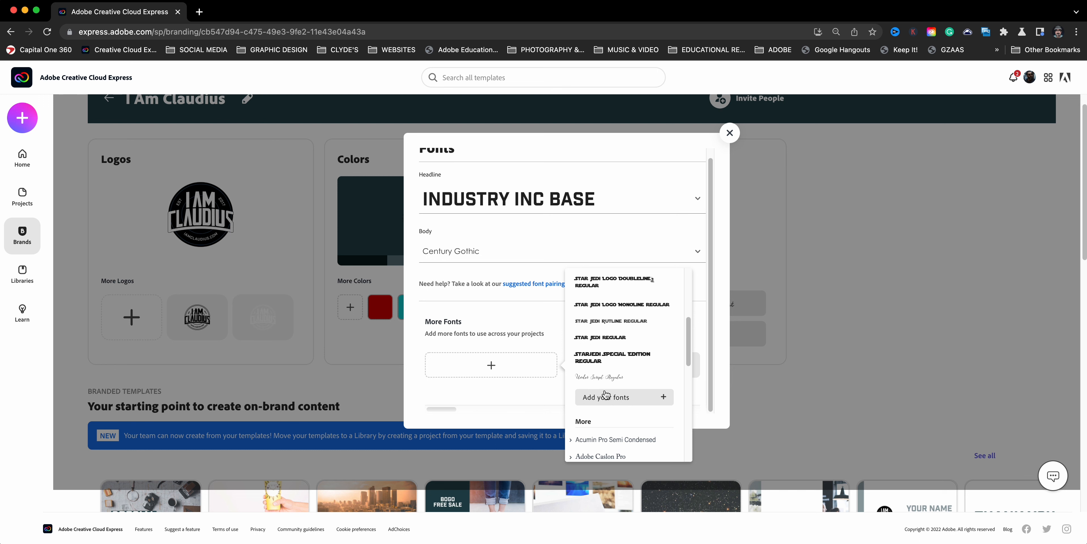
pyautogui.click(618, 402)
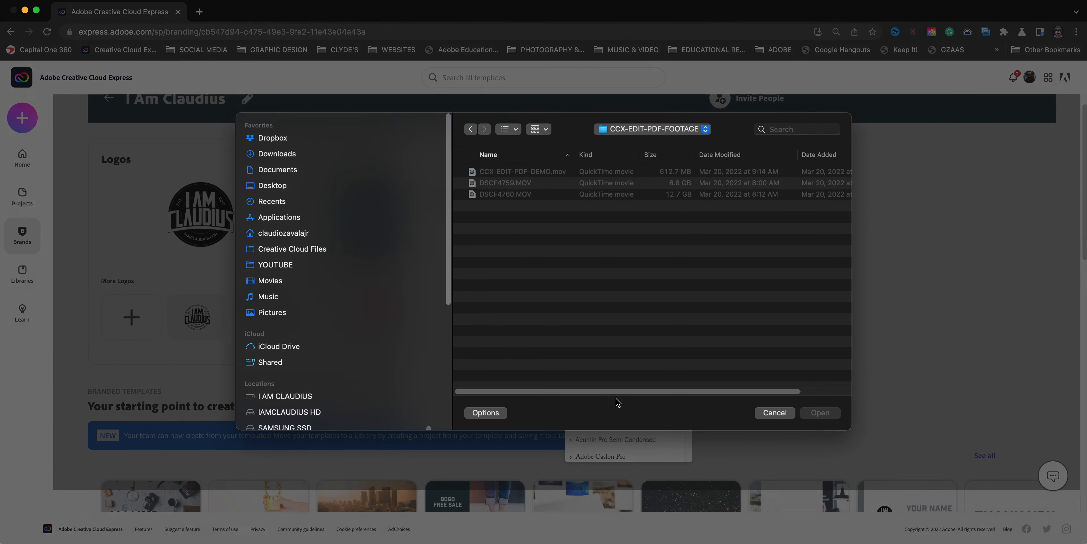
pyautogui.click(314, 188)
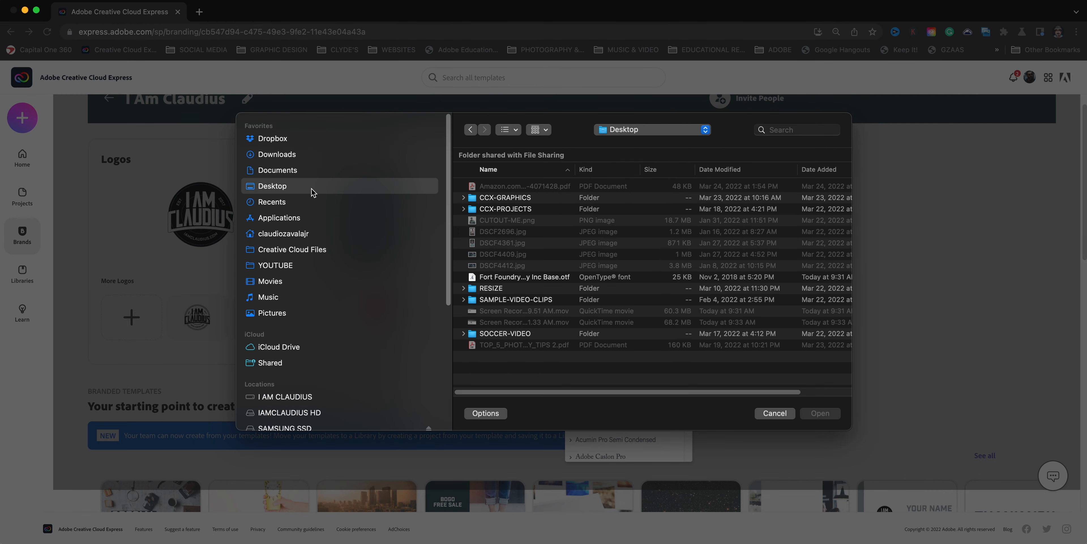
pyautogui.click(536, 282)
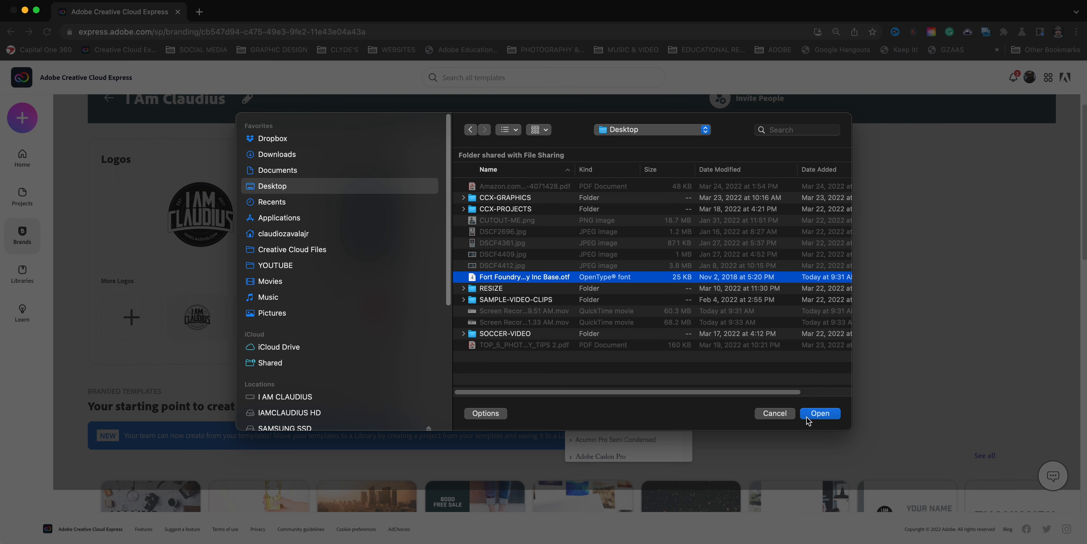
pyautogui.click(819, 415)
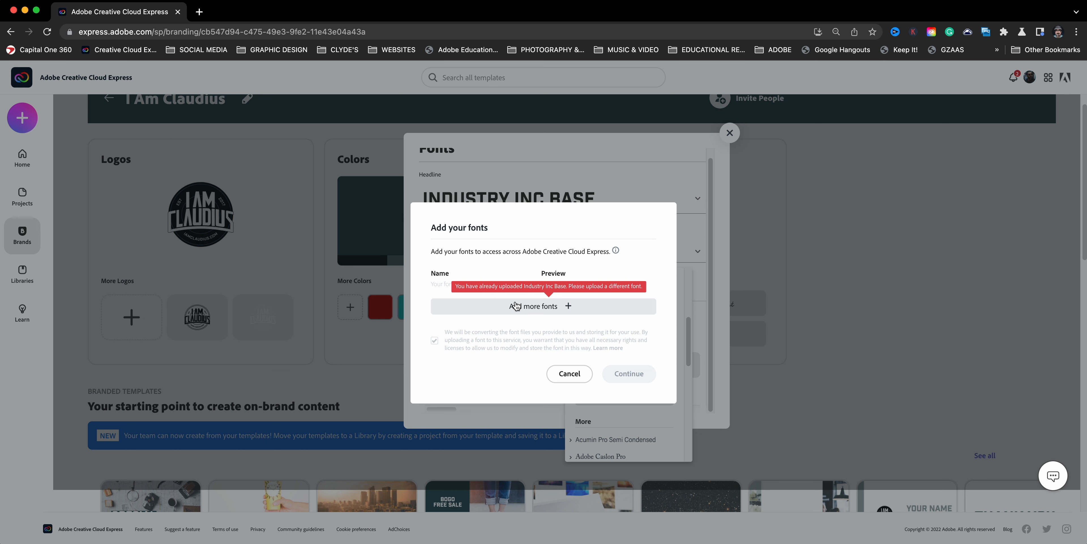
pyautogui.click(578, 376)
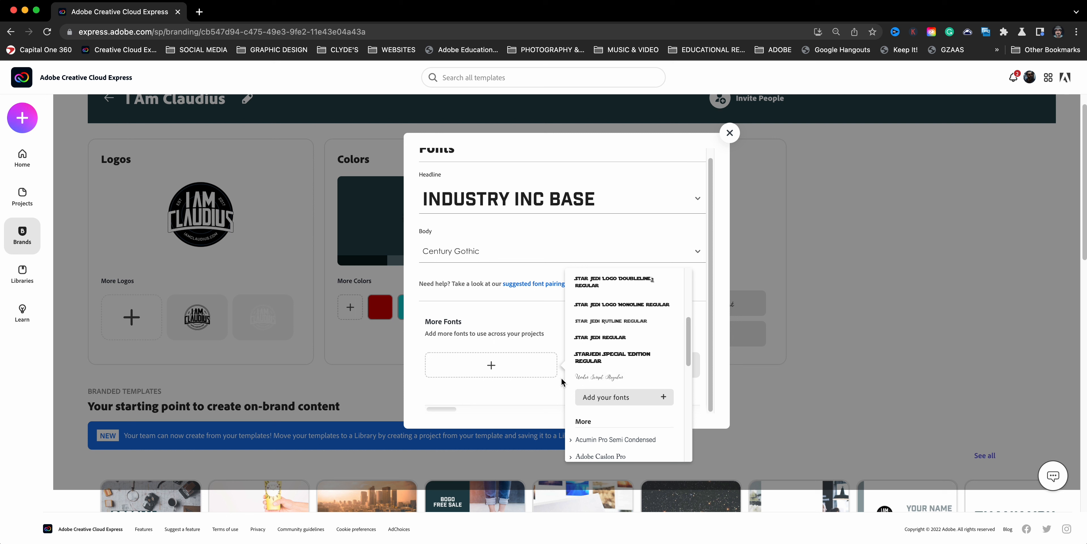
pyautogui.click(537, 407)
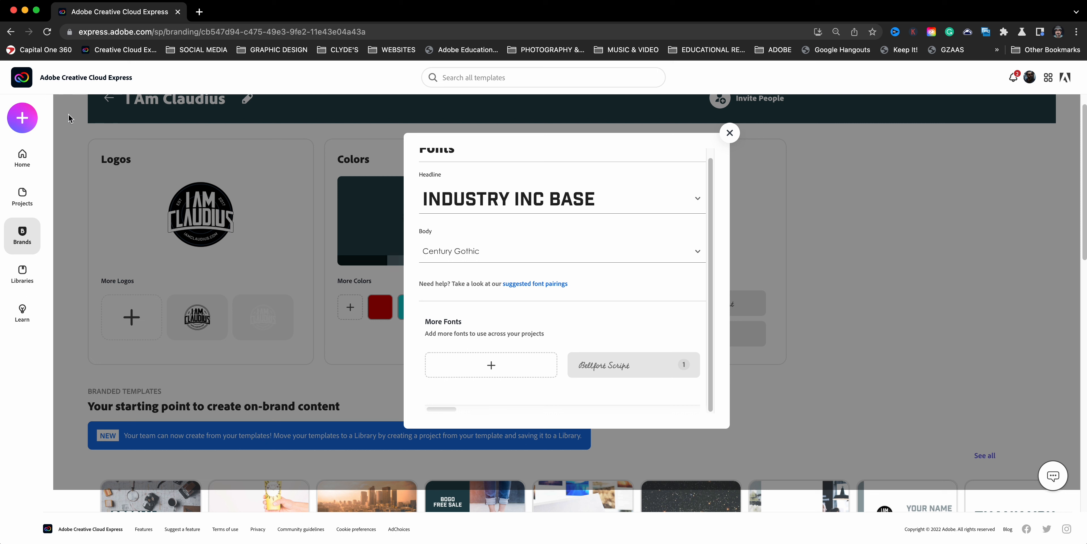
# Step: Create a new blank Instagram post project and dismiss the template suggestions
pyautogui.click(13, 125)
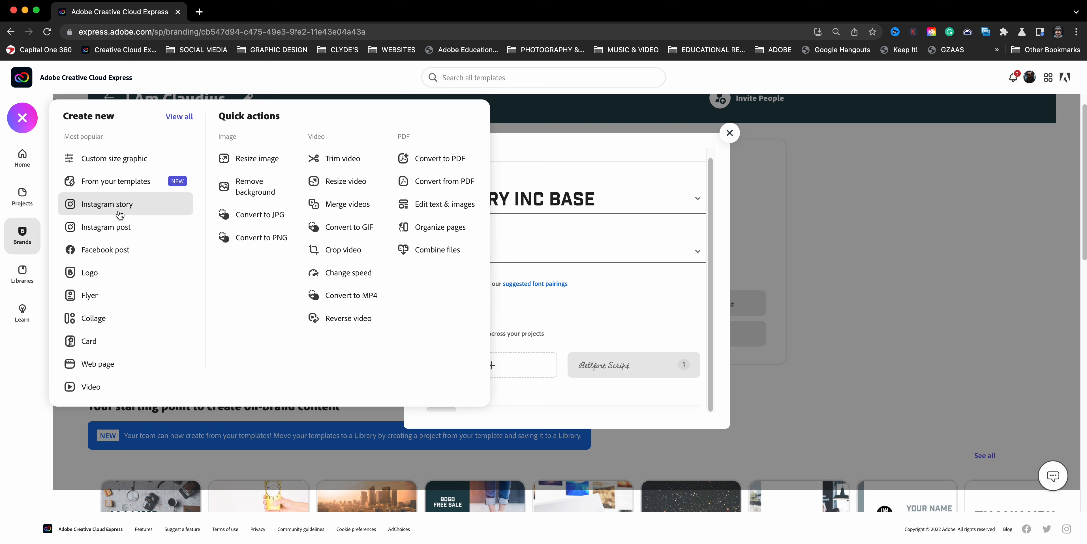
pyautogui.click(116, 231)
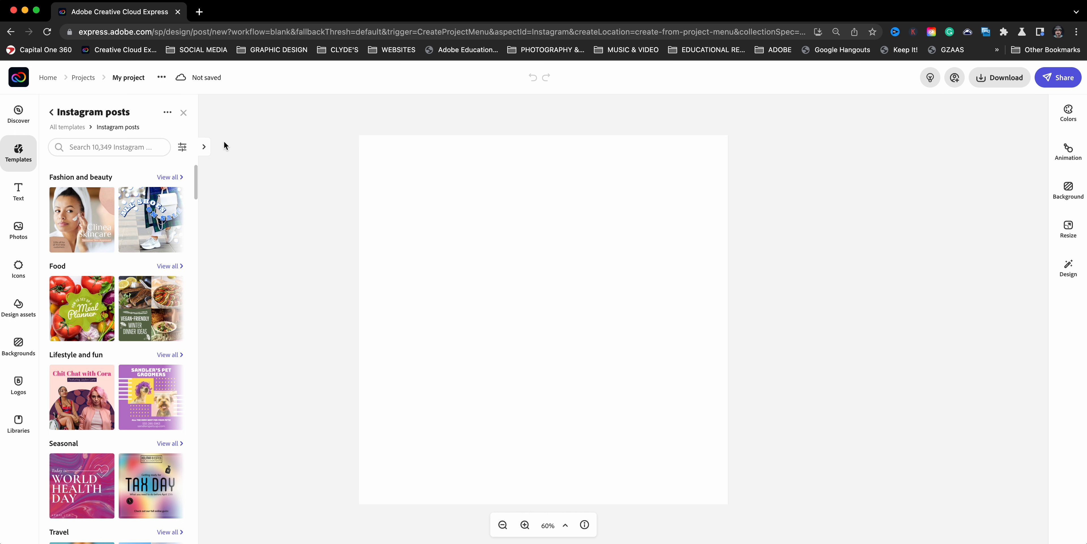
pyautogui.click(184, 114)
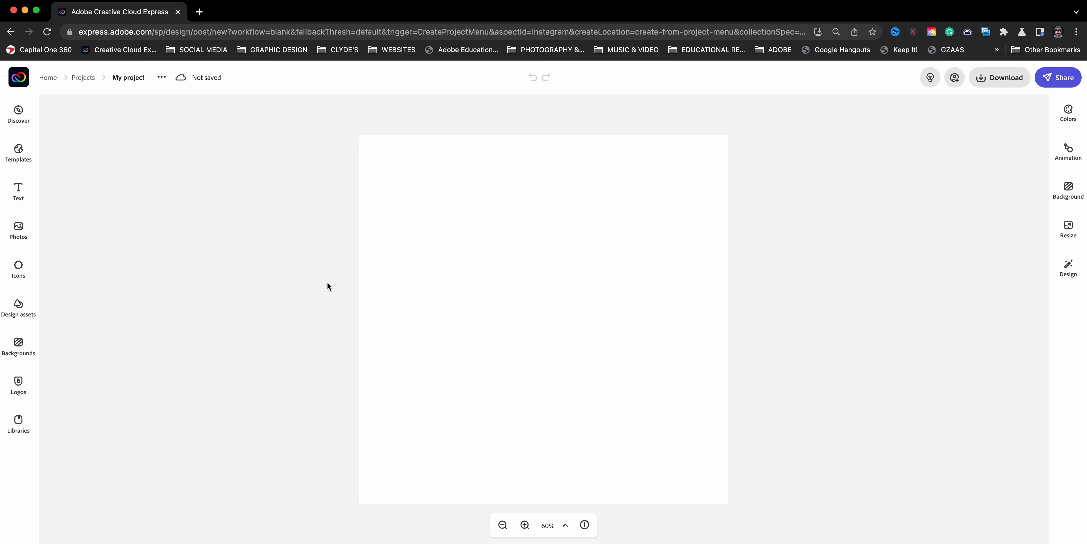
# Step: Add a text box reading "Adding Adobe Fonts" and enlarge it to a font size of about 200
pyautogui.click(19, 198)
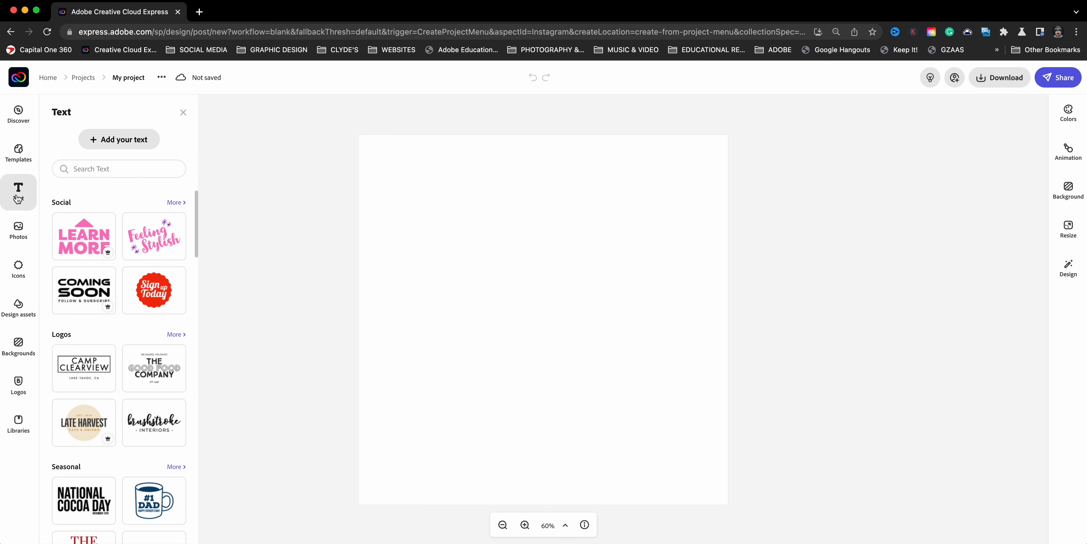
pyautogui.click(105, 142)
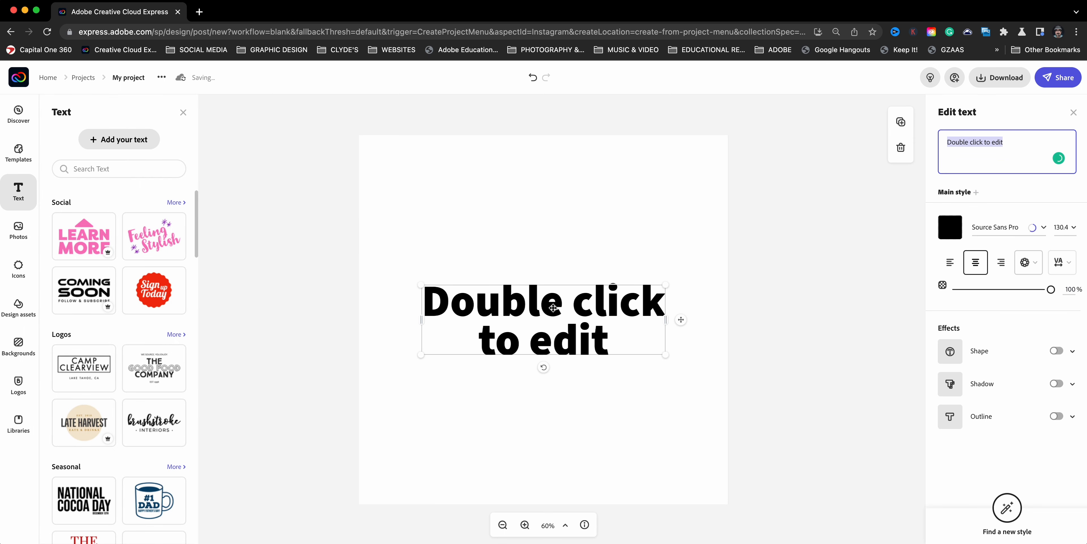
pyautogui.click(184, 113)
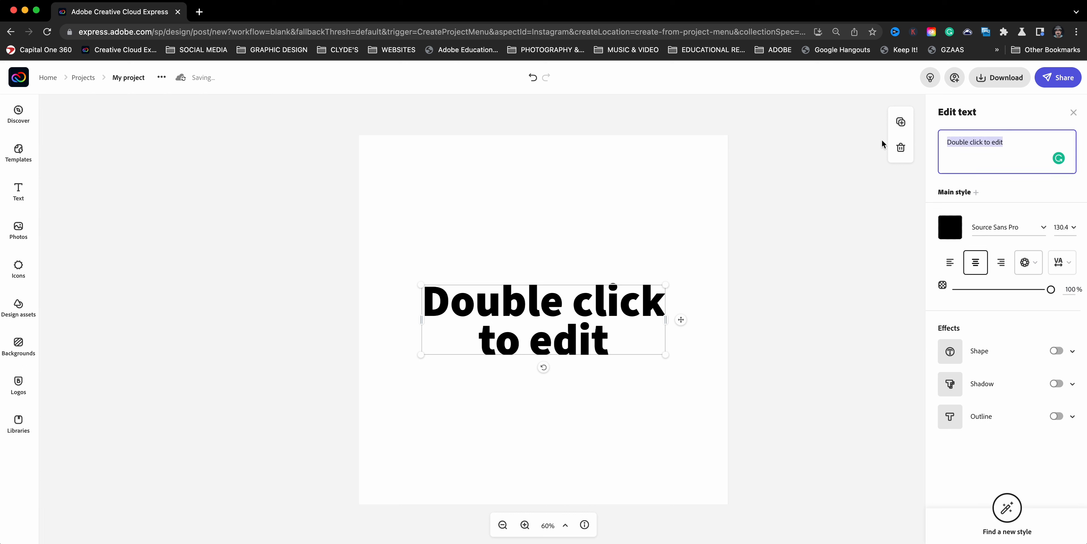
pyautogui.write('Adding')
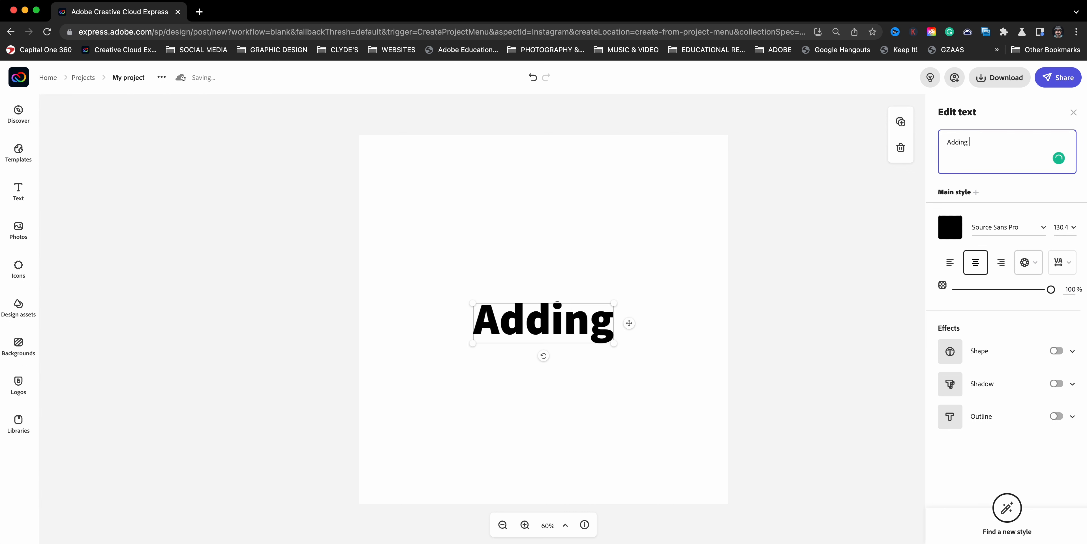
pyautogui.write(' Adobe Fonts')
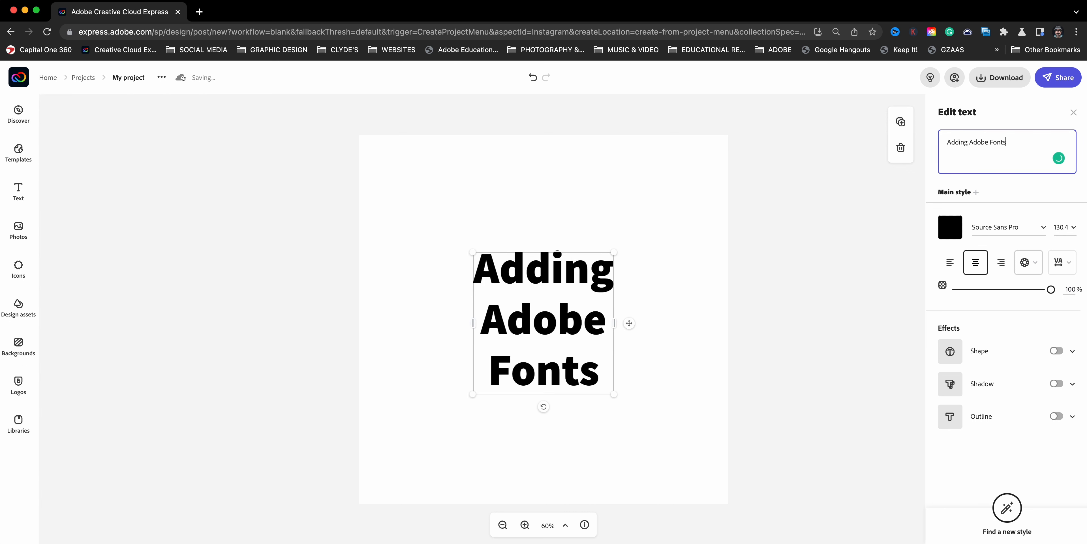
pyautogui.moveTo(614, 250)
pyautogui.mouseDown()
pyautogui.moveTo(676, 158)
pyautogui.moveTo(617, 245)
pyautogui.moveTo(636, 240)
pyautogui.moveTo(628, 235)
pyautogui.mouseUp()
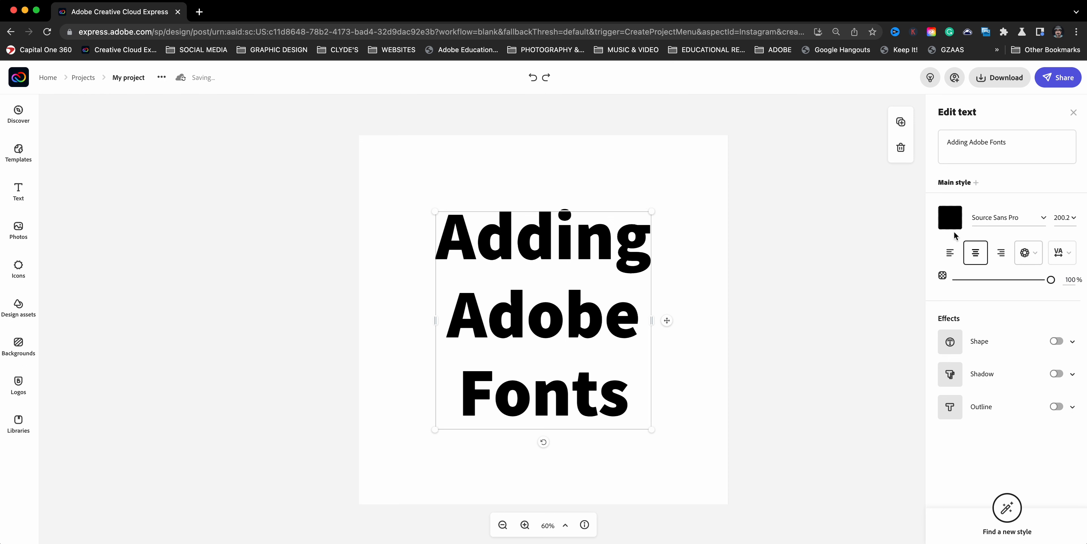
# Step: Examine the fonts offered for the text, from the I Am Claudius brand fonts through the general alphabetical list
pyautogui.click(1046, 221)
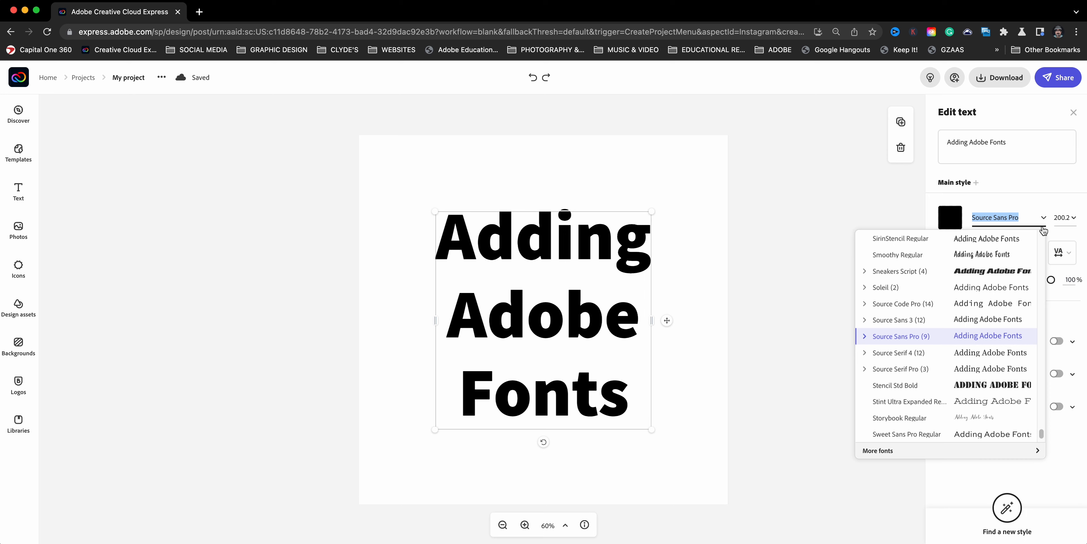
pyautogui.moveTo(1044, 431); pyautogui.dragTo(1042, 358)
pyautogui.moveTo(1041, 312); pyautogui.dragTo(1046, 183)
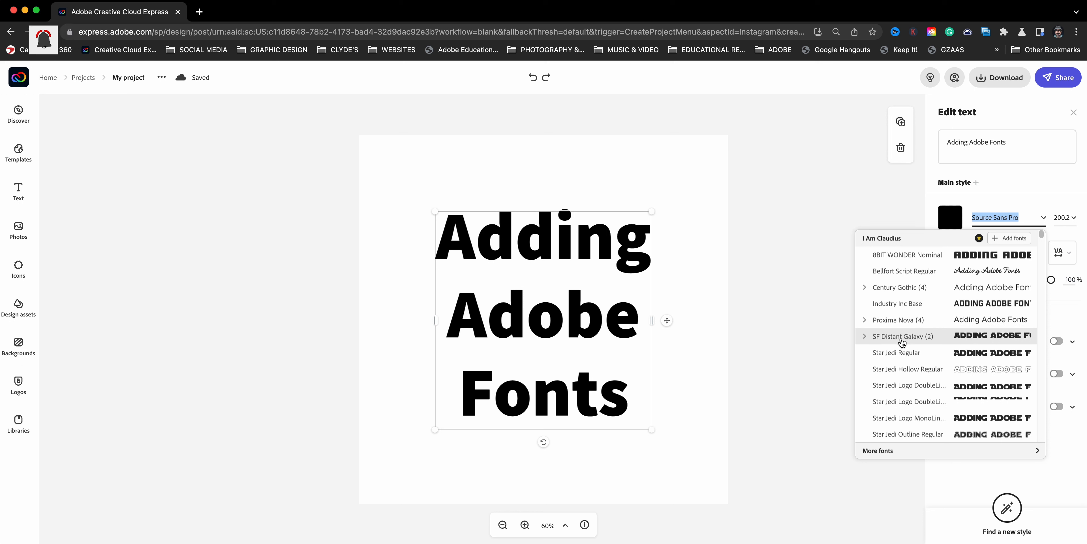
pyautogui.scroll(-3, 902, 374)
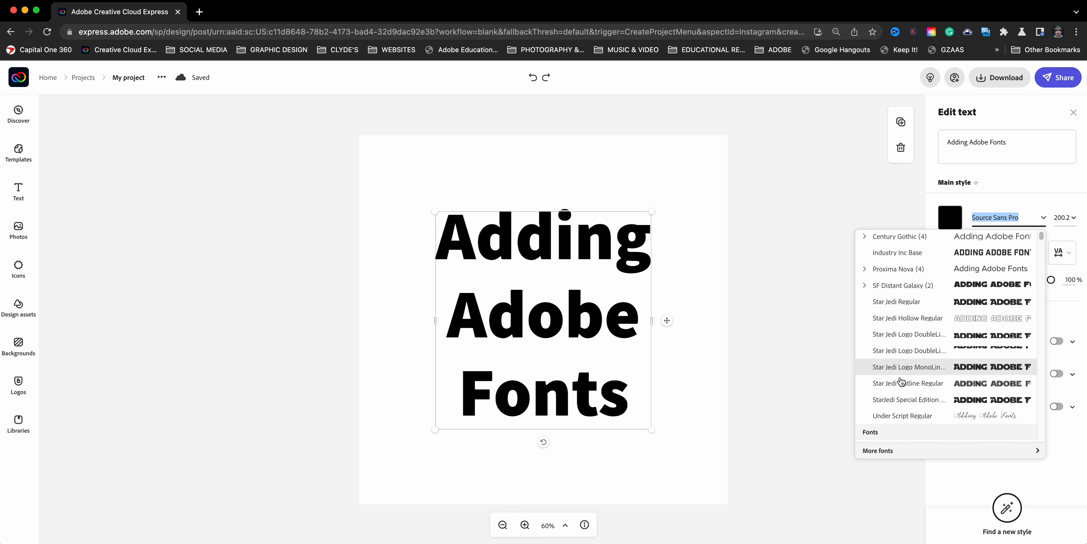
pyautogui.scroll(-1, 902, 381)
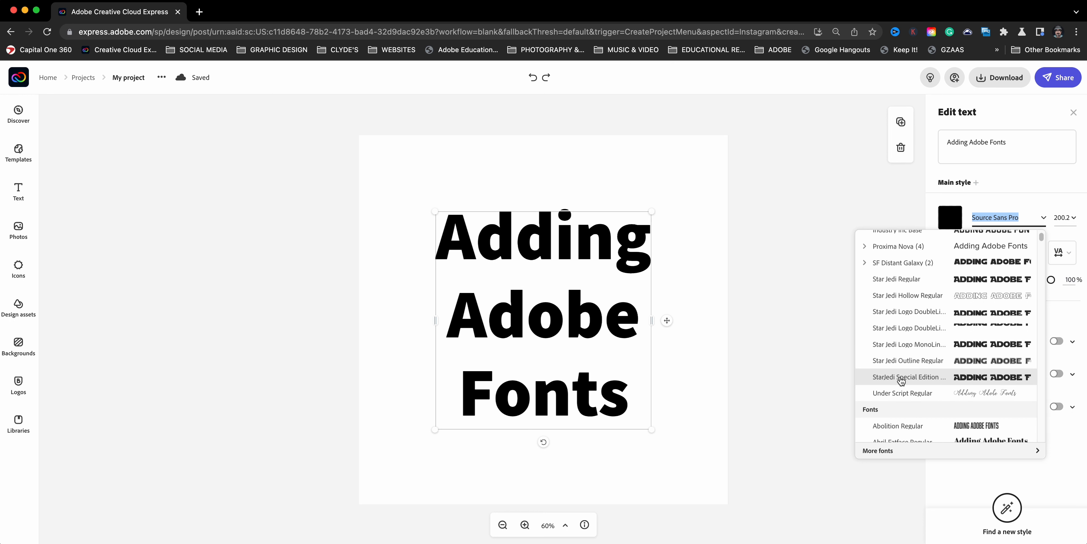
pyautogui.scroll(-2, 902, 381)
pyautogui.scroll(-1, 901, 381)
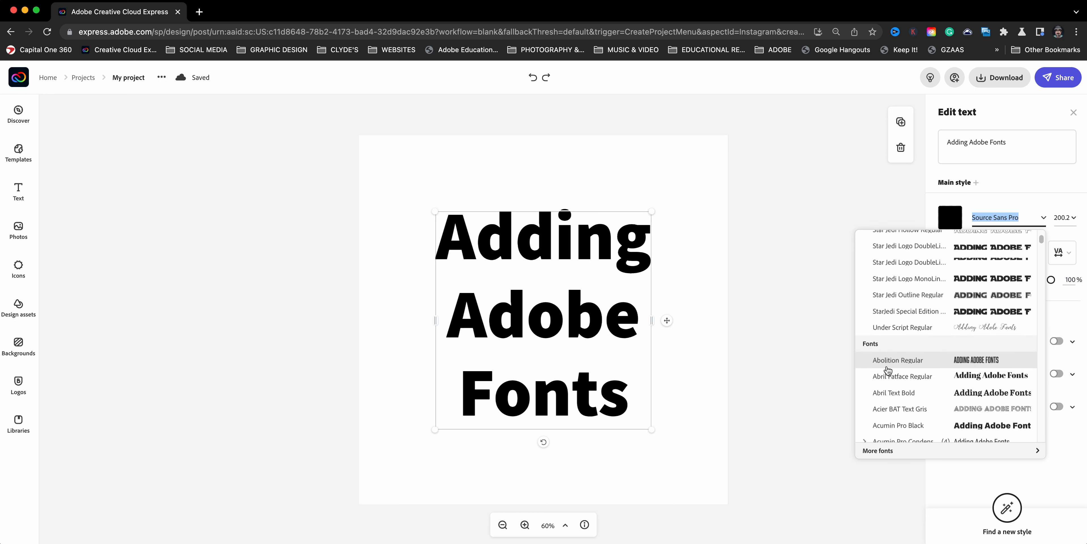
pyautogui.scroll(-5, 885, 373)
pyautogui.scroll(-8, 890, 373)
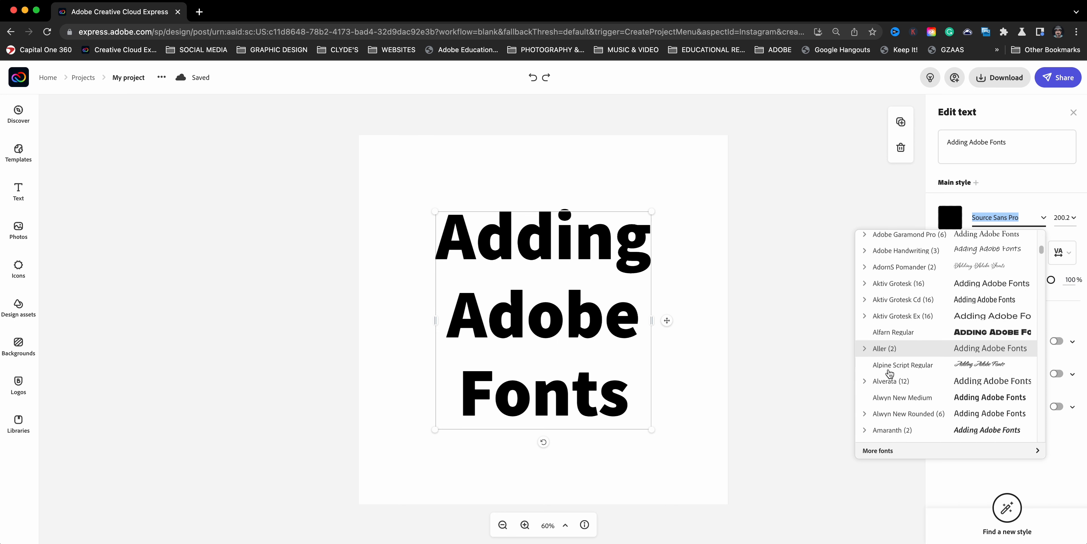
pyautogui.scroll(-10, 890, 372)
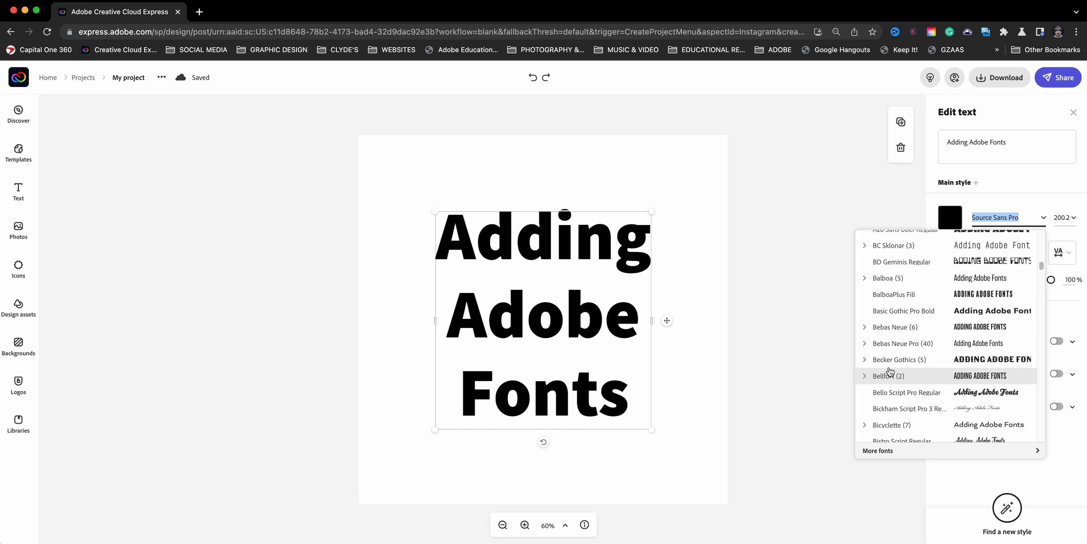
pyautogui.scroll(-8, 890, 372)
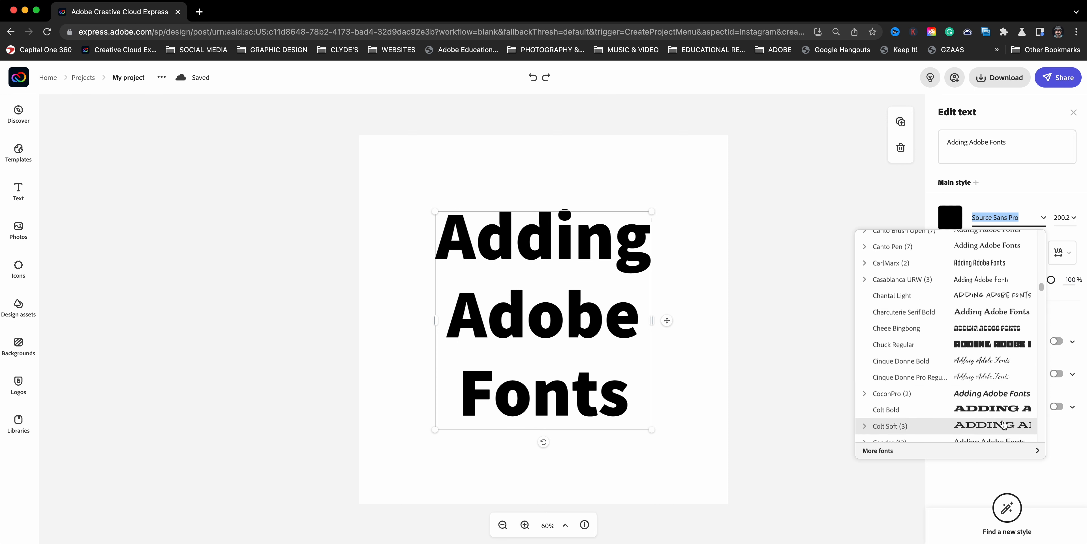
# Step: Change the text's font to Calgary Script OT from the Brush Pen category of the additional fonts
pyautogui.click(998, 456)
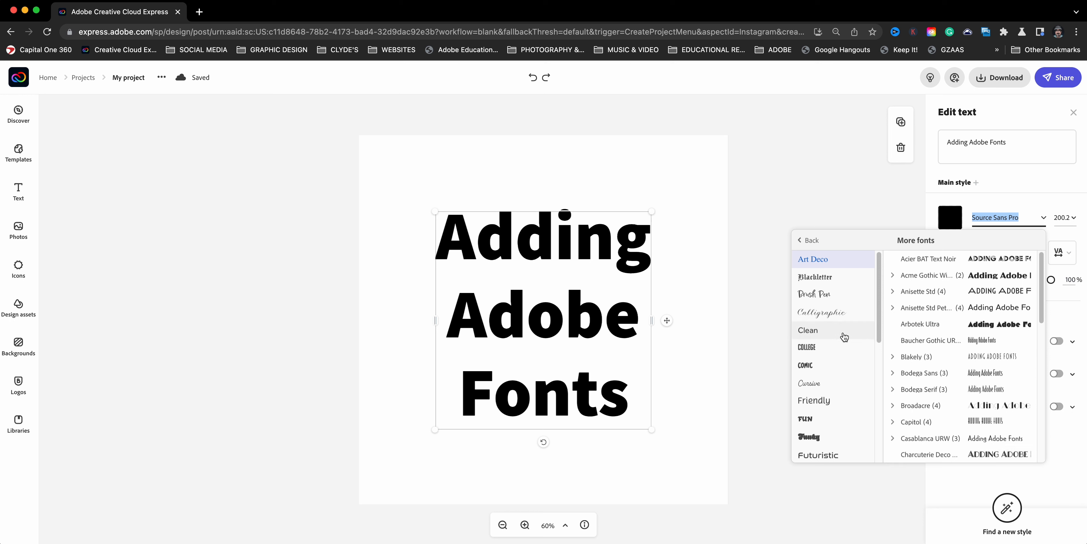
pyautogui.click(833, 296)
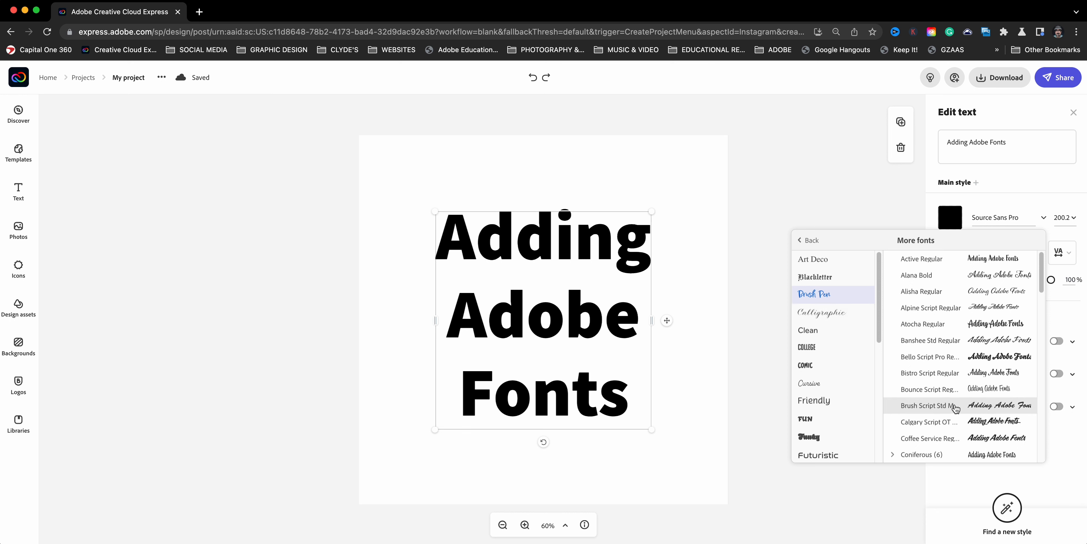
pyautogui.click(972, 422)
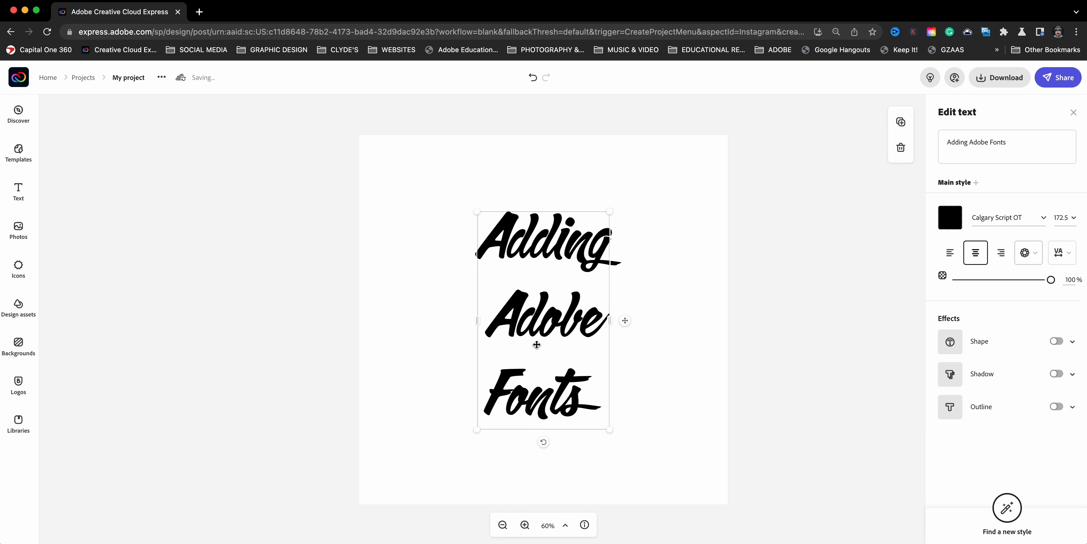
# Step: Change the text's font to Grecian Light Face from the College category of the additional fonts
pyautogui.click(1040, 224)
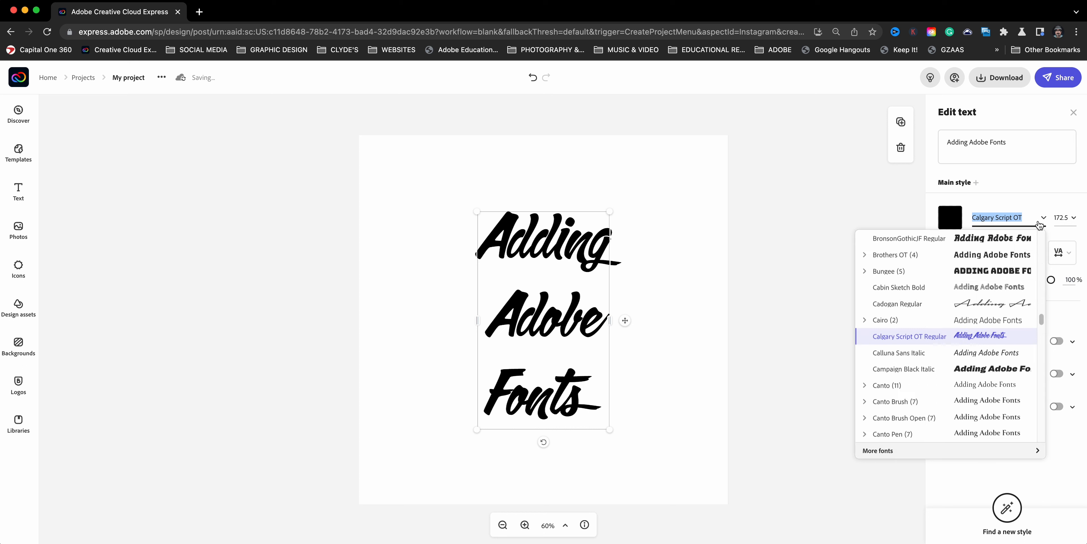
pyautogui.click(895, 450)
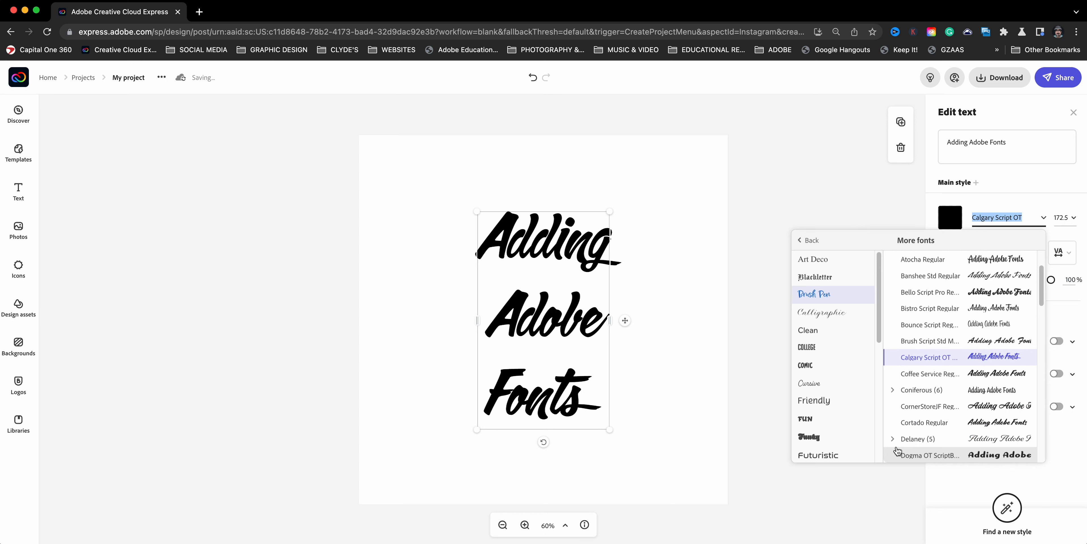
pyautogui.click(842, 356)
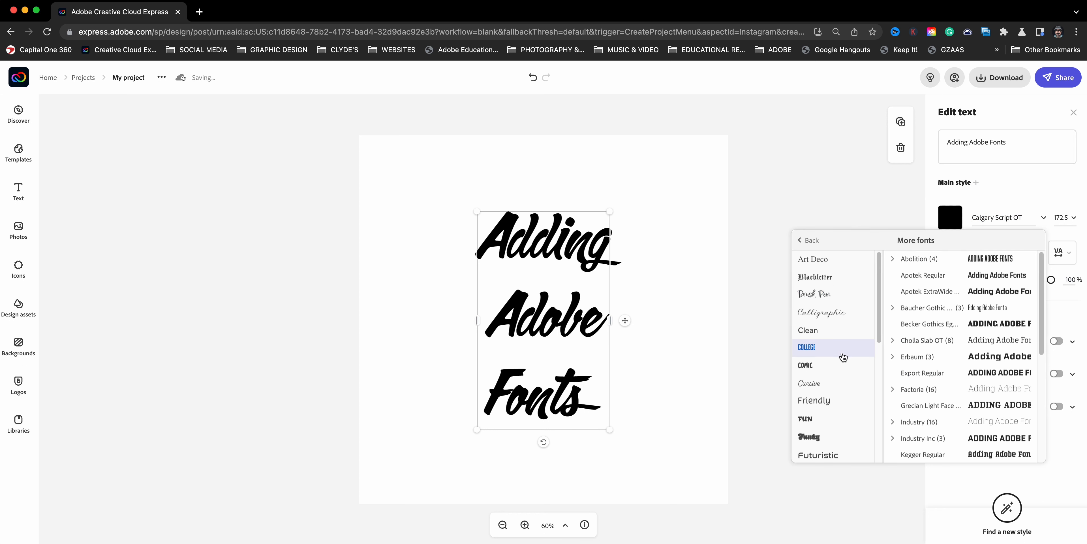
pyautogui.click(971, 406)
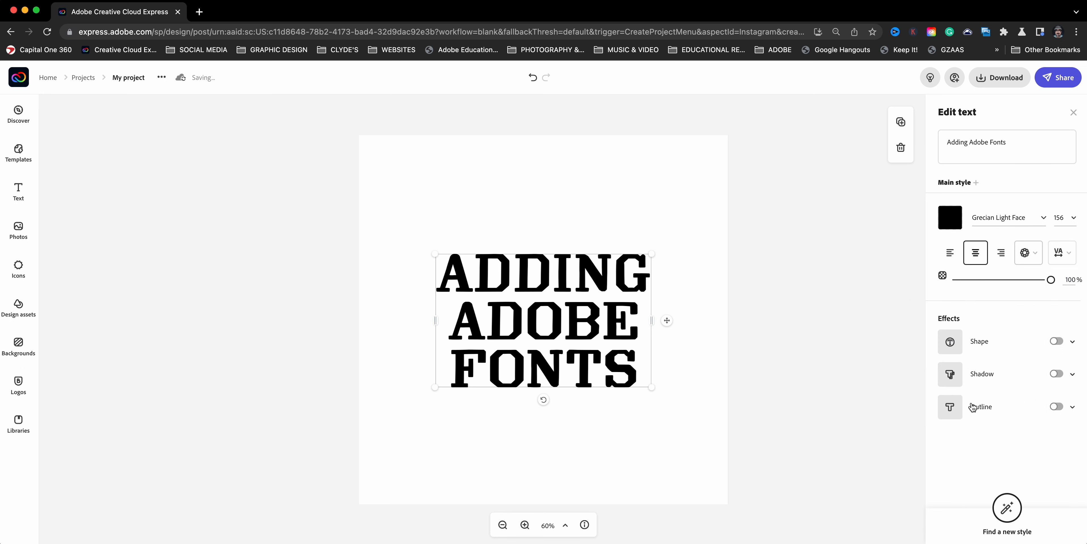
# Step: Examine the Funky category of the additional fonts for the text, and return to the general font list
pyautogui.click(1040, 217)
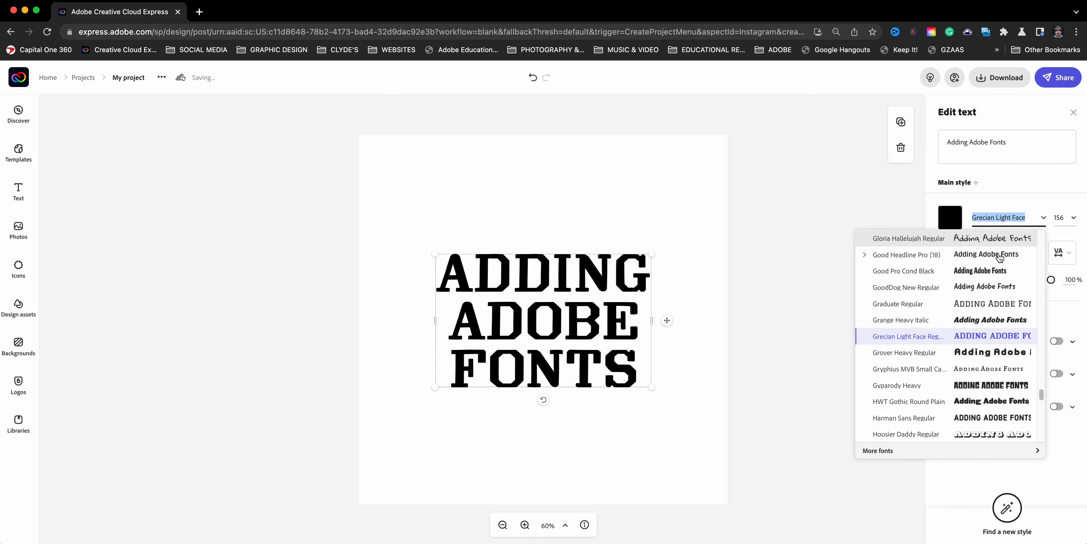
pyautogui.scroll(-1, 924, 418)
pyautogui.click(925, 451)
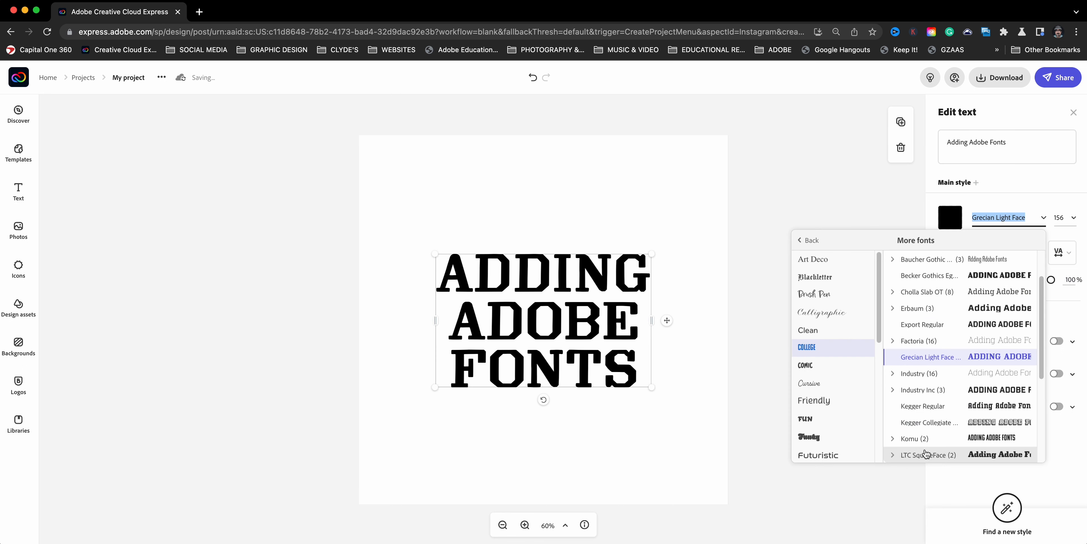
pyautogui.click(849, 439)
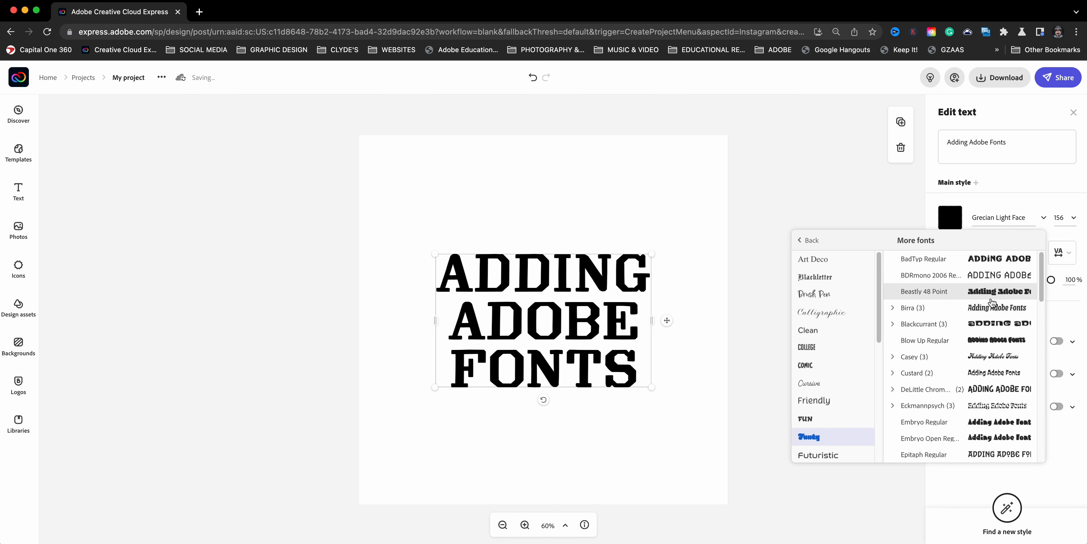
pyautogui.click(804, 241)
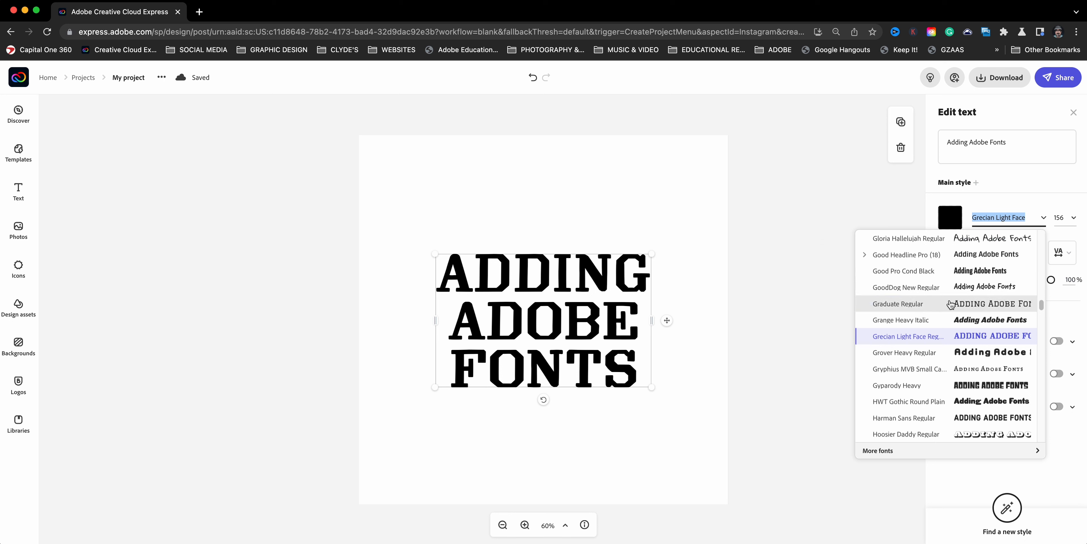
# Step: Open the file chooser for adding fonts to the I Am Claudius brand, and close it without choosing a file
pyautogui.moveTo(1042, 304); pyautogui.dragTo(1043, 230)
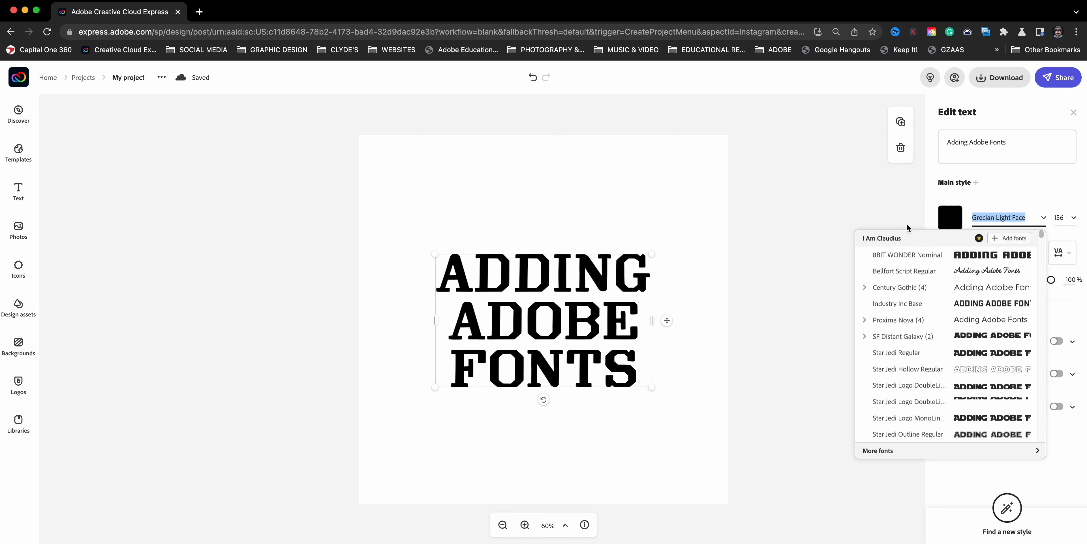
pyautogui.click(1007, 239)
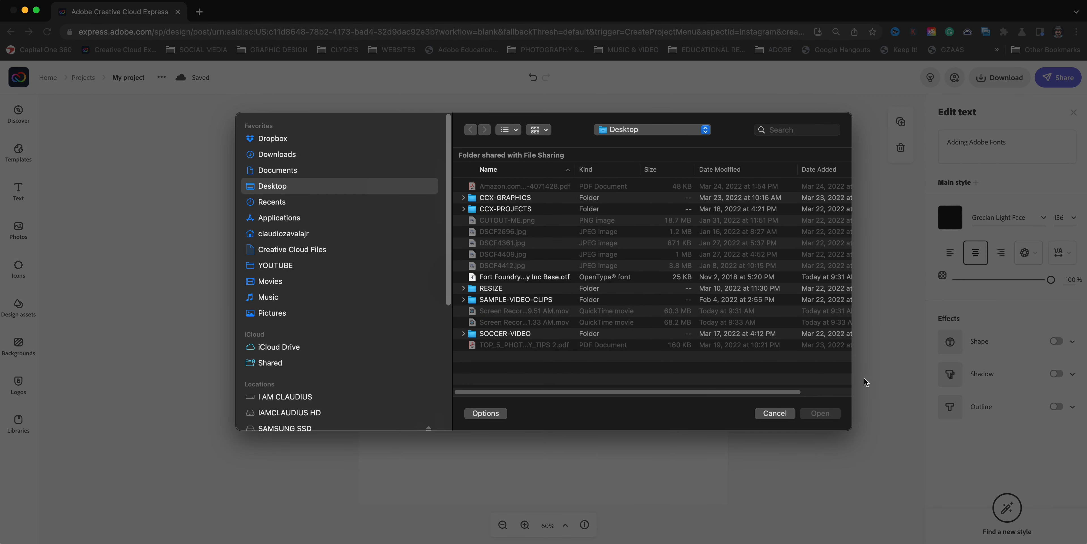
pyautogui.click(777, 413)
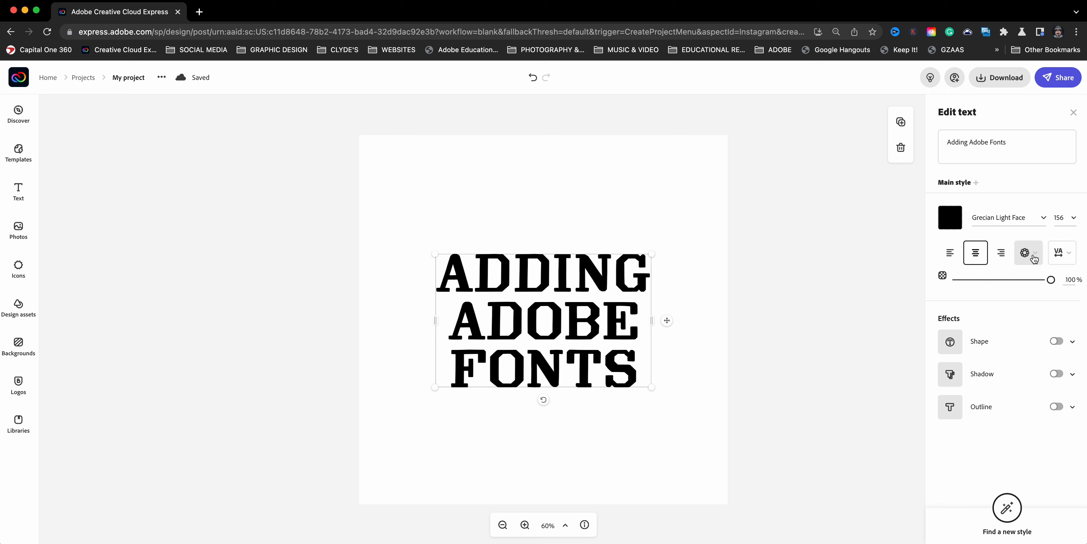